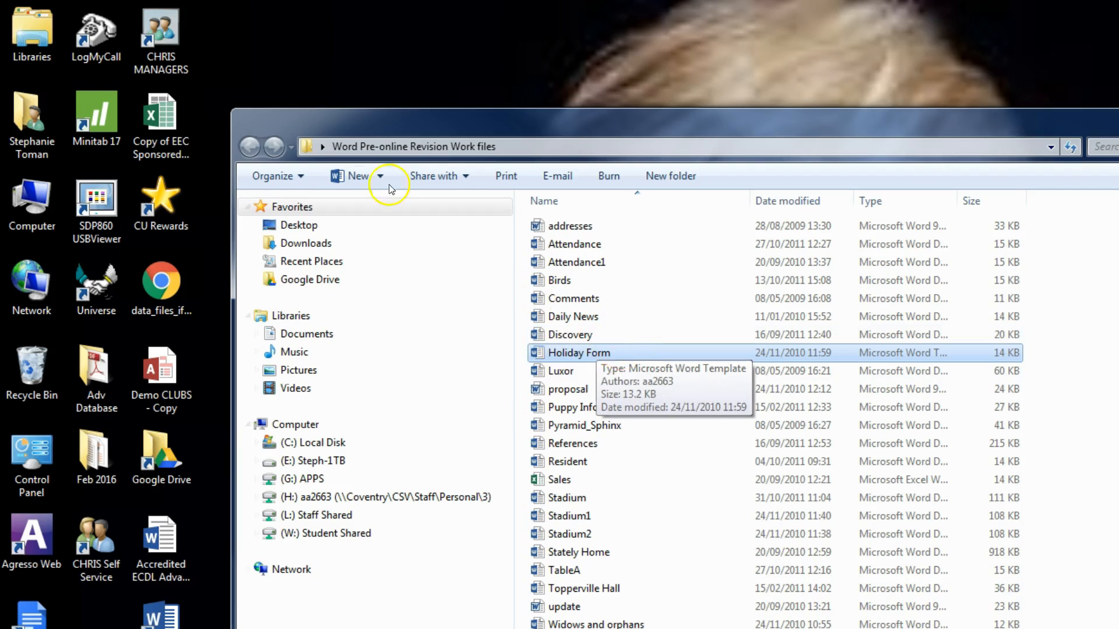
# Open the Holiday Form template in Word and view the available legacy form controls
pyautogui.doubleClick(598, 352)
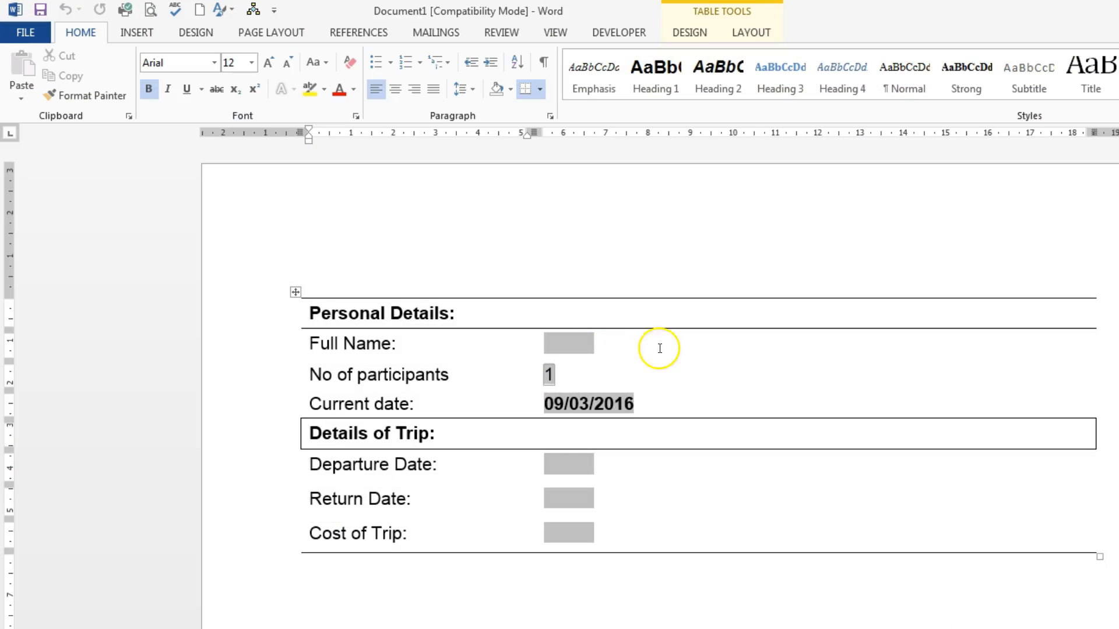
pyautogui.click(549, 375)
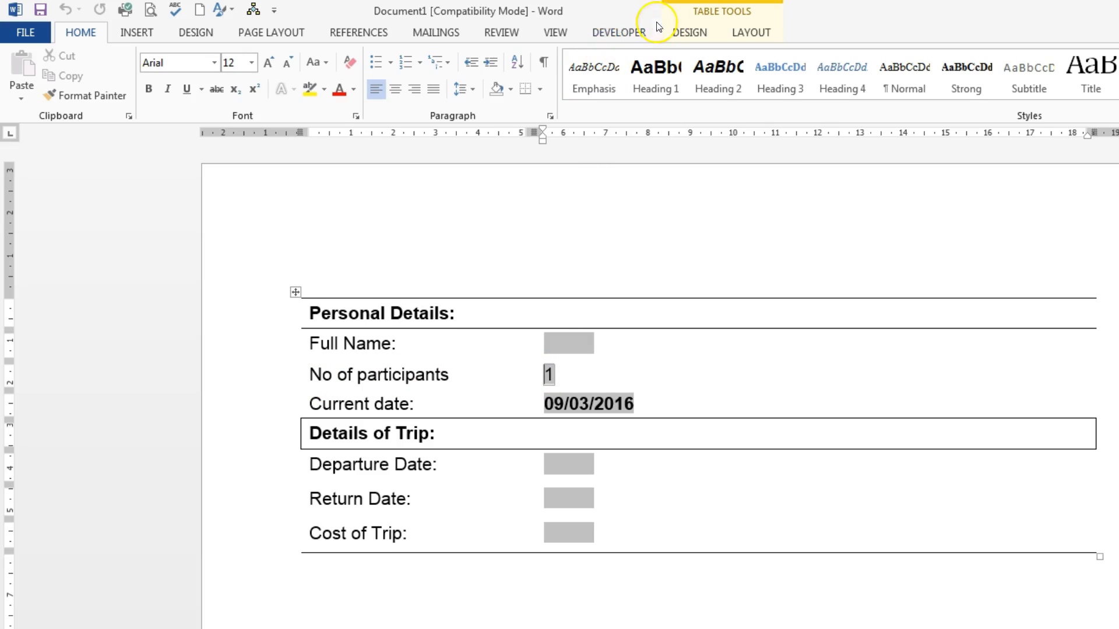
pyautogui.click(615, 32)
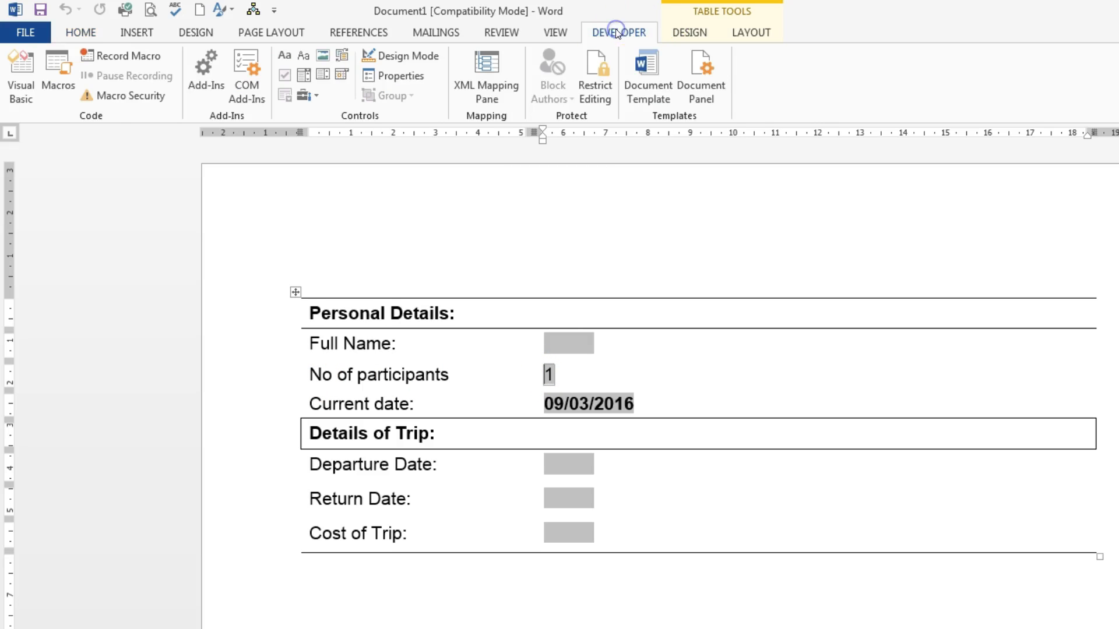
pyautogui.click(316, 95)
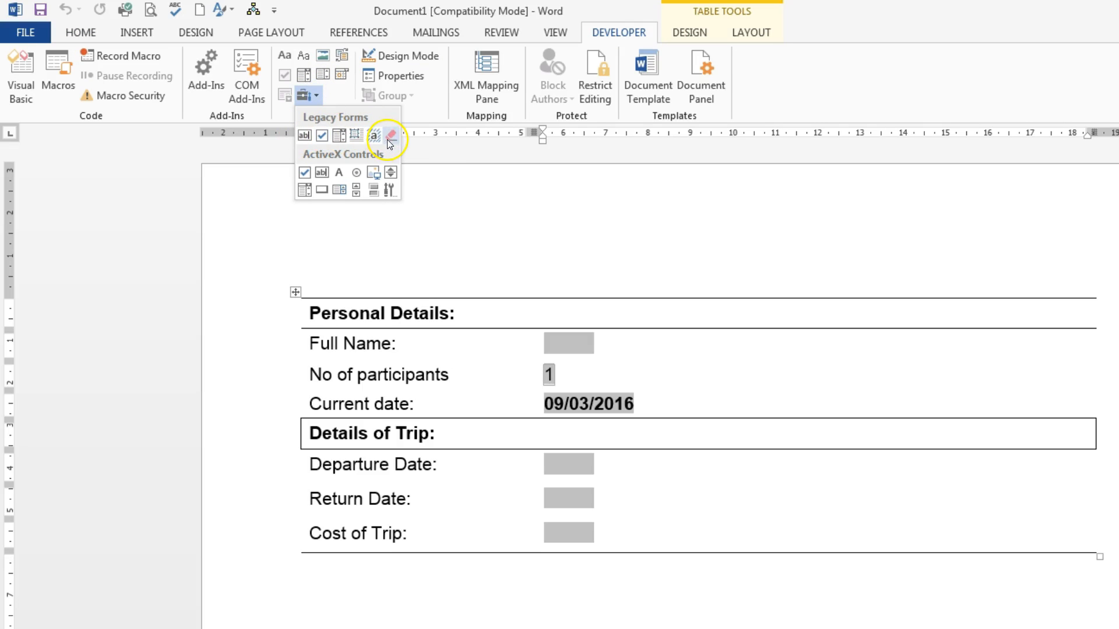
pyautogui.click(587, 190)
# Remove items 5 and 6 from the drop-down form field for No of participants
pyautogui.click(548, 374)
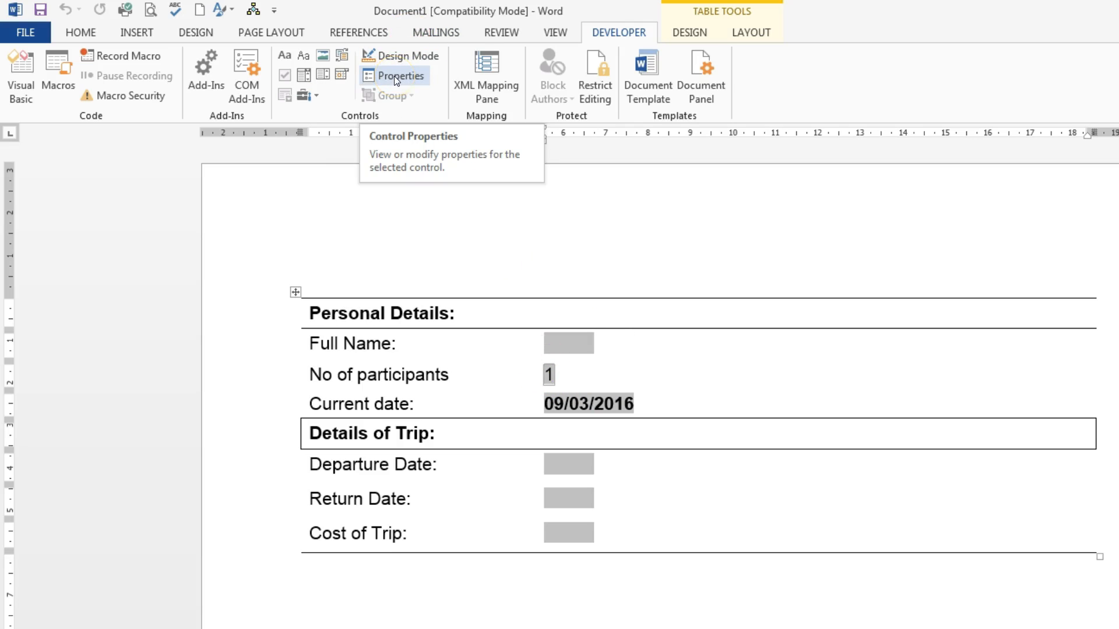
pyautogui.rightClick(548, 373)
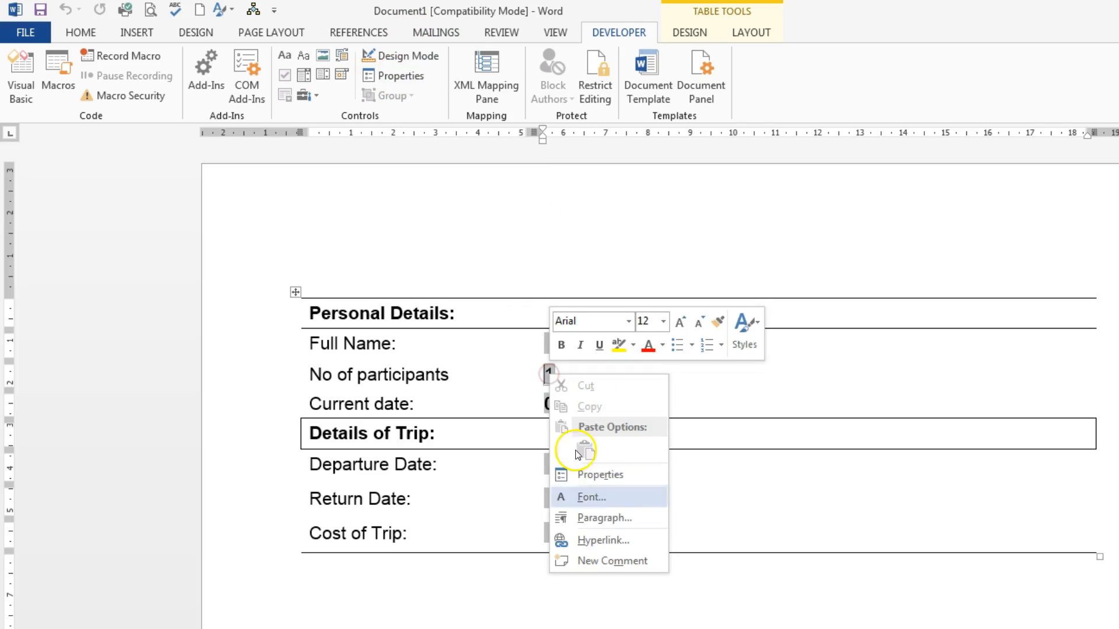
pyautogui.click(546, 372)
pyautogui.doubleClick(546, 371)
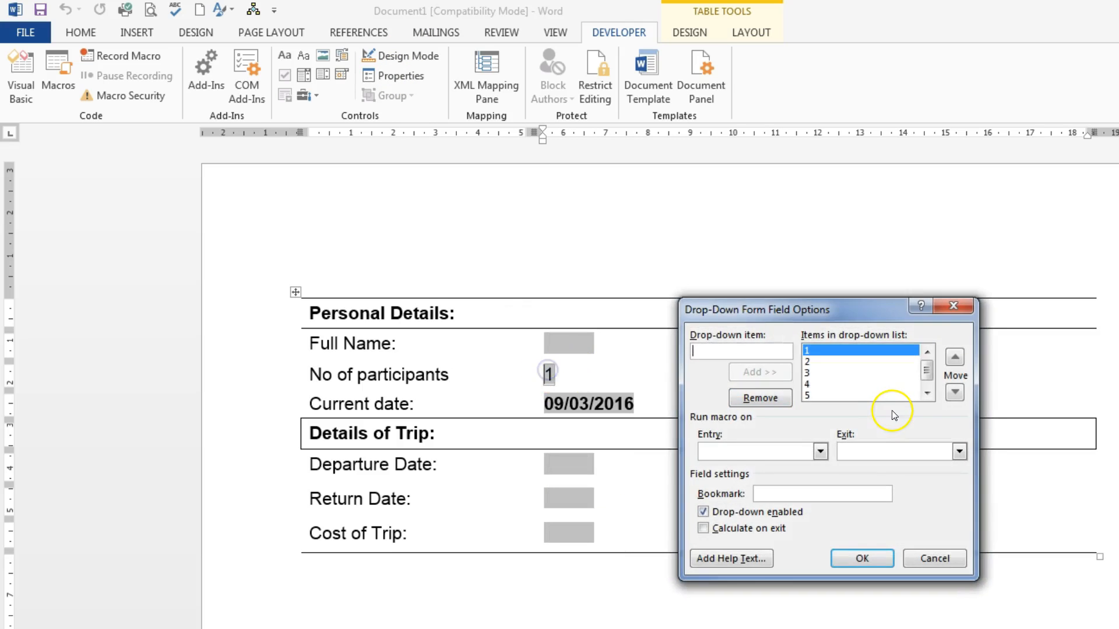
pyautogui.moveTo(842, 301); pyautogui.dragTo(866, 284)
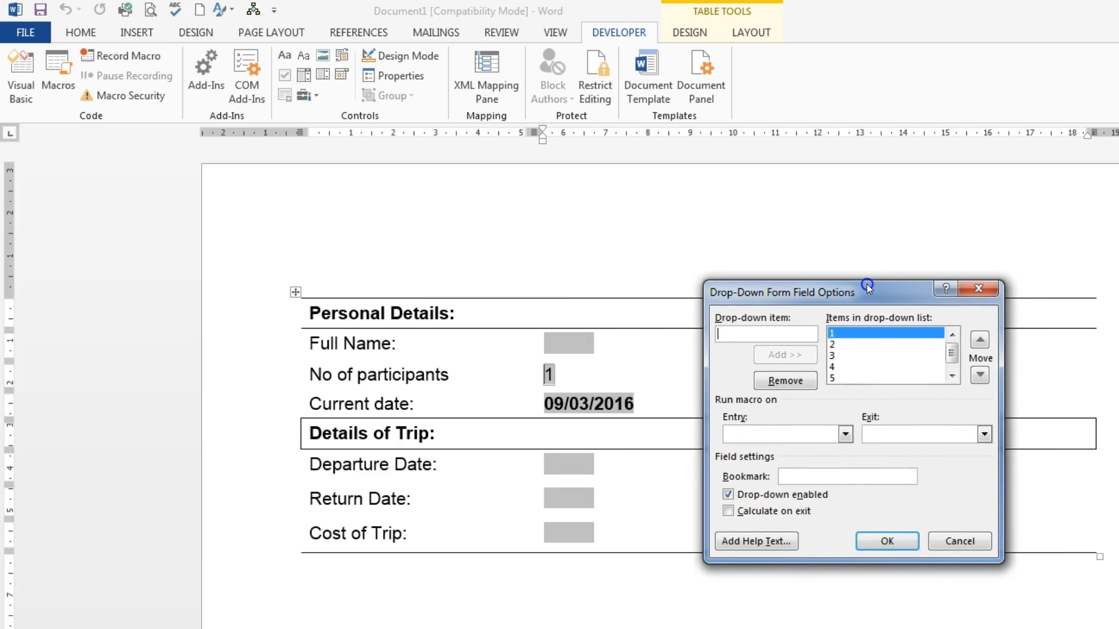
pyautogui.click(834, 336)
pyautogui.click(835, 378)
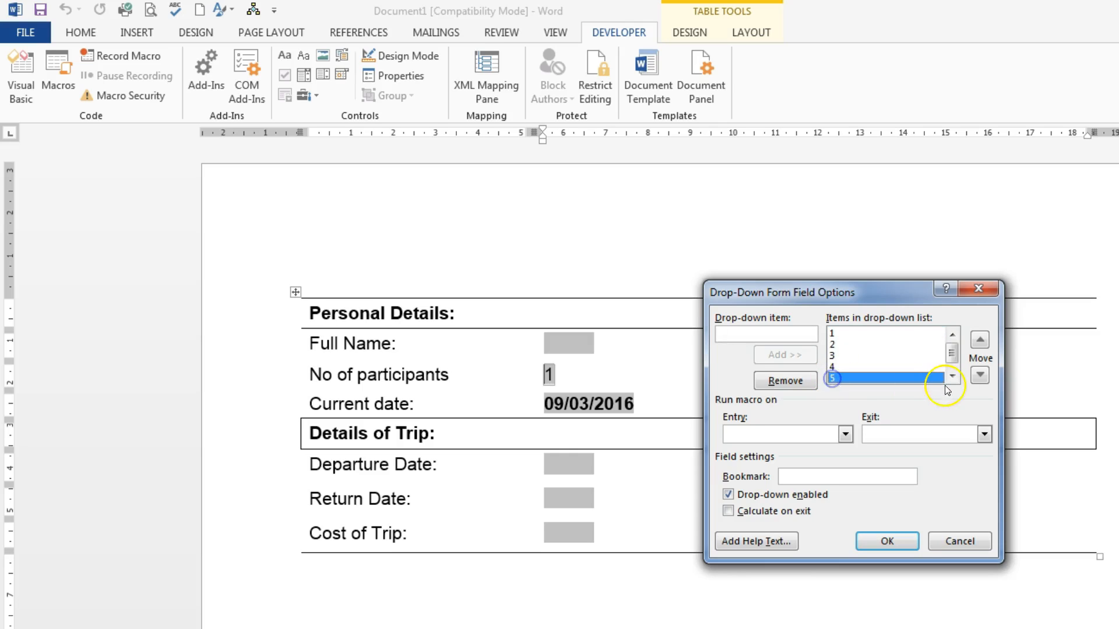
pyautogui.click(798, 384)
pyautogui.click(790, 380)
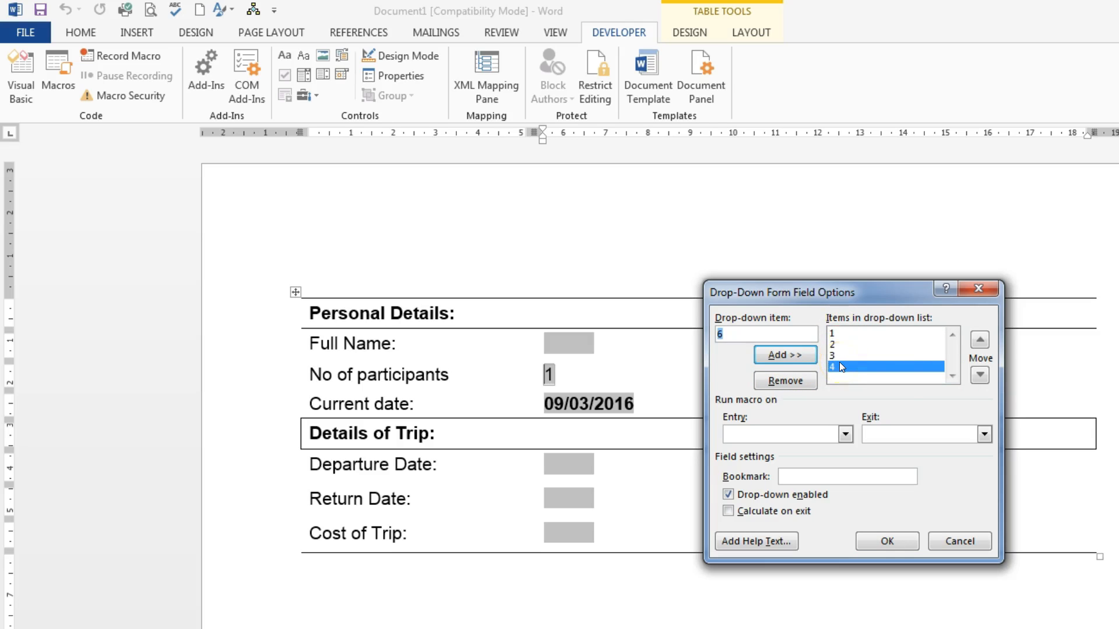
pyautogui.click(900, 543)
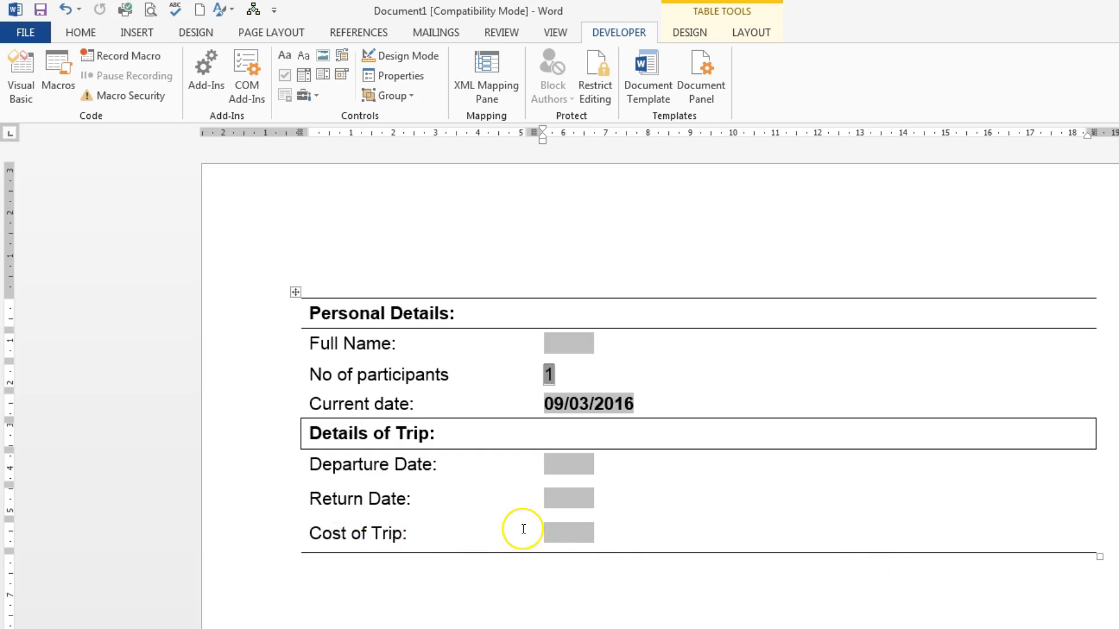
# Change the type of the Cost of Trip text form field to Number
pyautogui.click(552, 529)
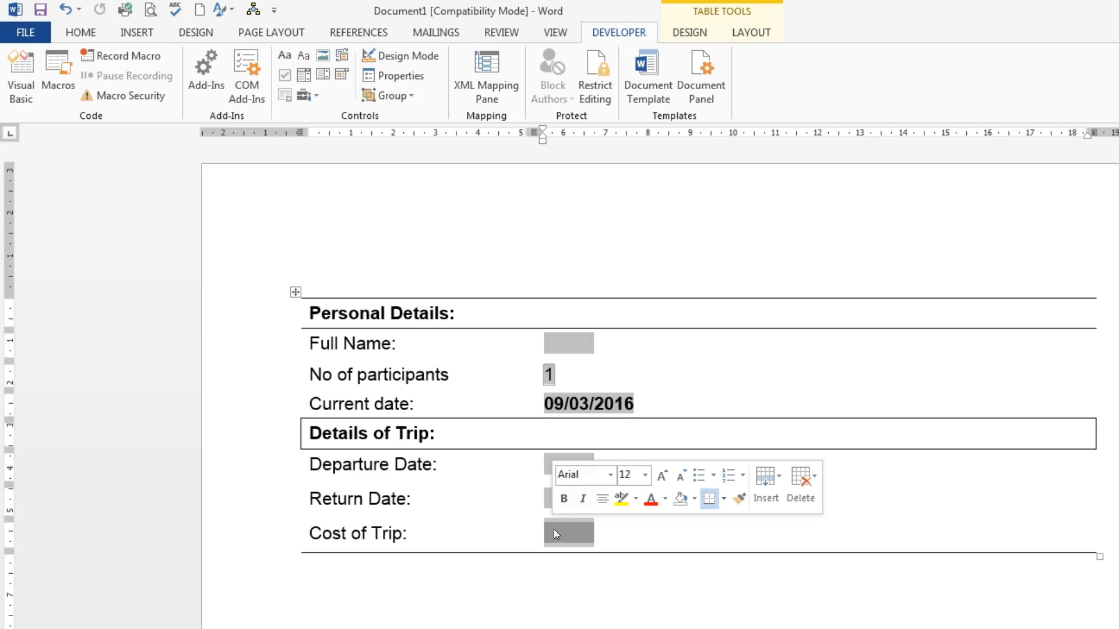
pyautogui.doubleClick(570, 531)
pyautogui.moveTo(813, 295); pyautogui.dragTo(816, 256)
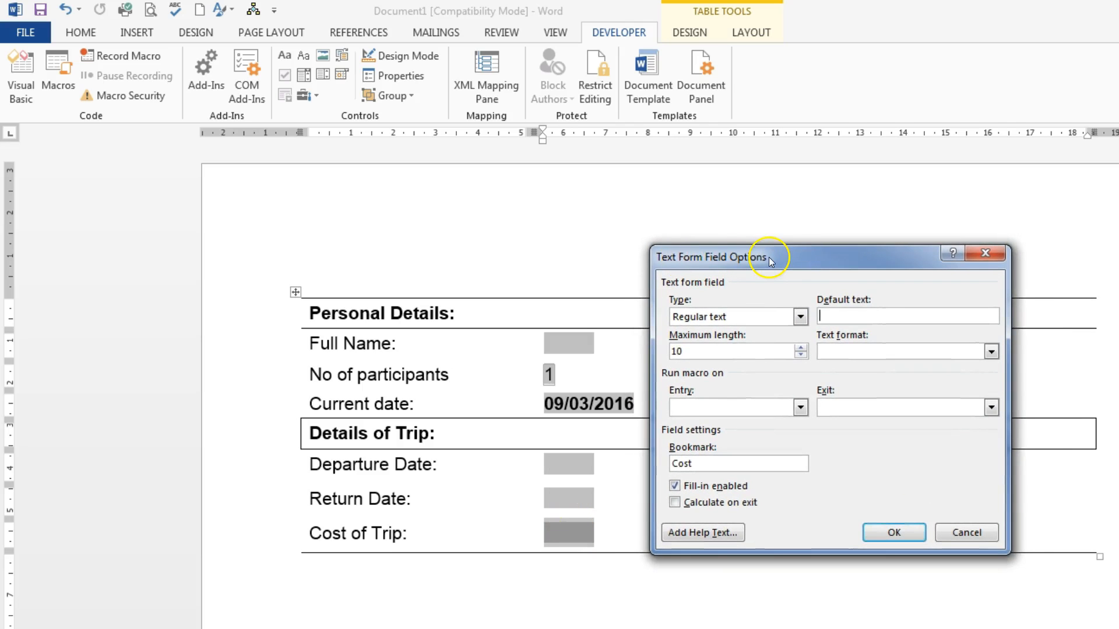
pyautogui.click(801, 316)
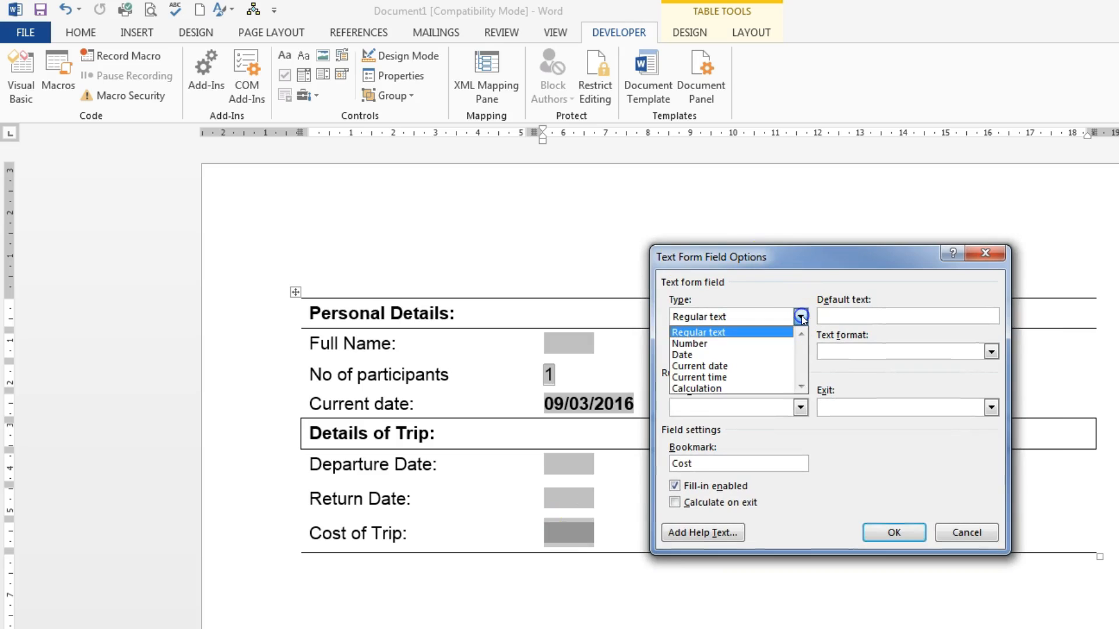
pyautogui.click(739, 342)
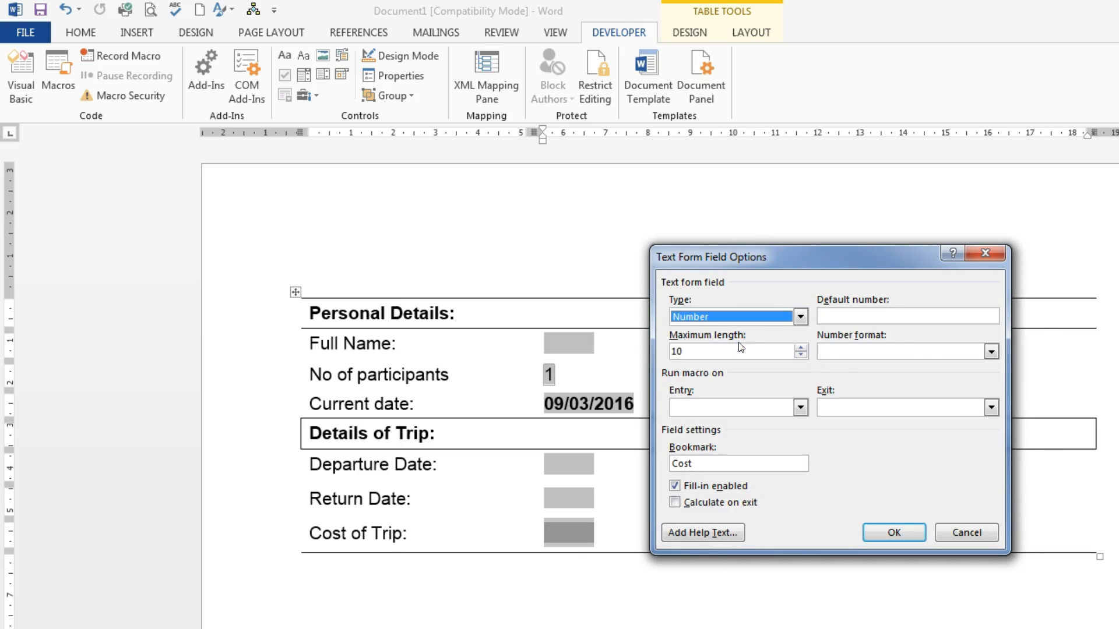
# Set the number format of the Cost of Trip field to €#,##0.00 and apply the field options
pyautogui.click(991, 351)
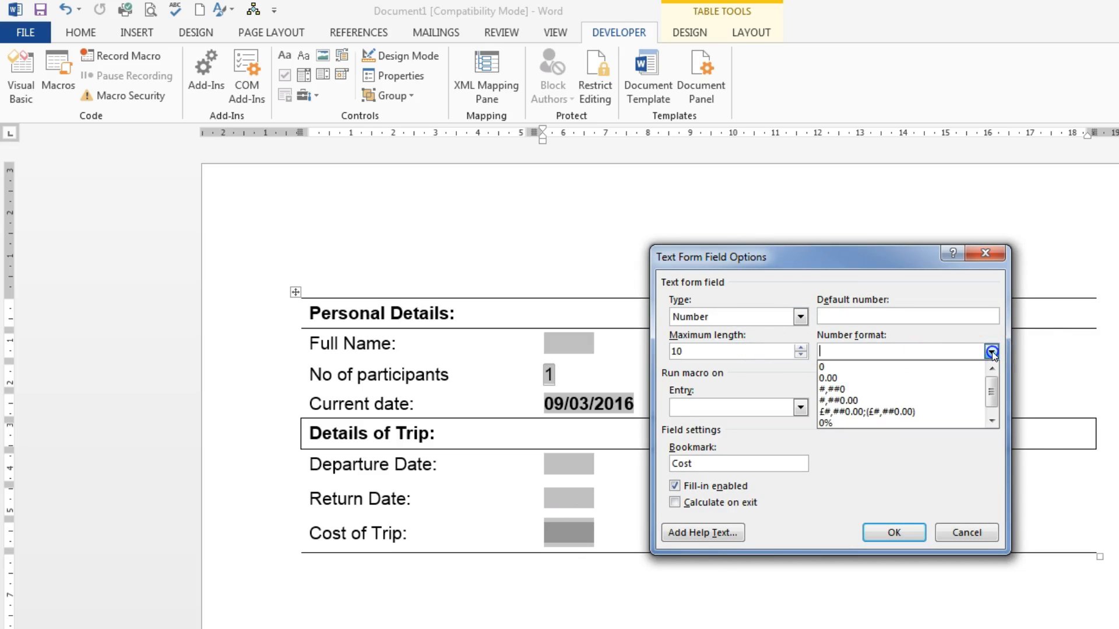
pyautogui.click(863, 400)
pyautogui.click(822, 351)
pyautogui.click(820, 351)
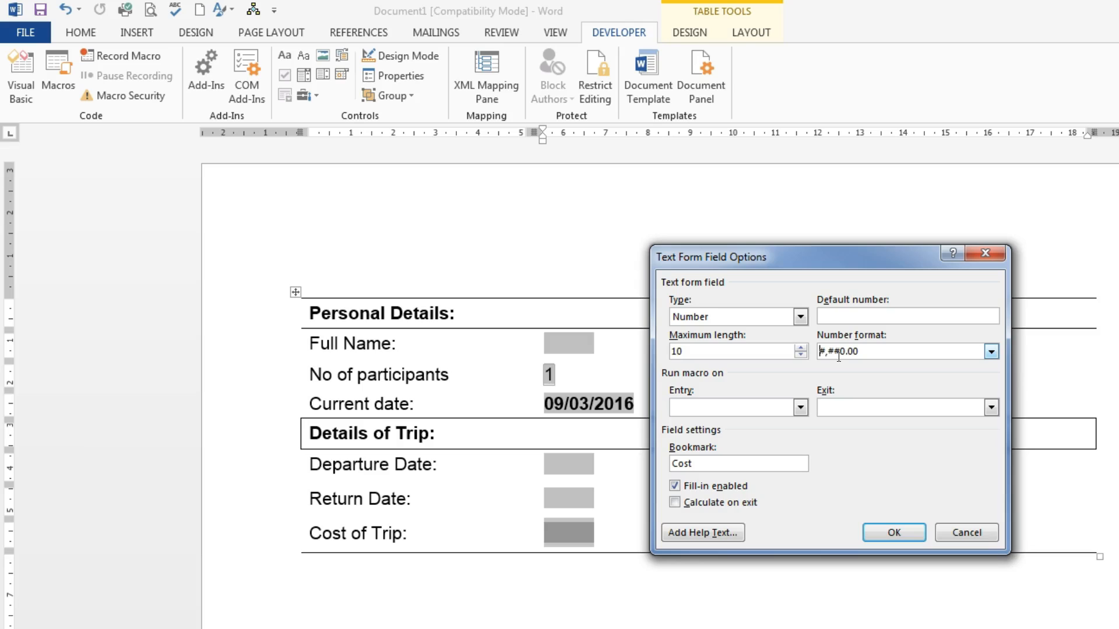
pyautogui.write('€')
pyautogui.click(898, 533)
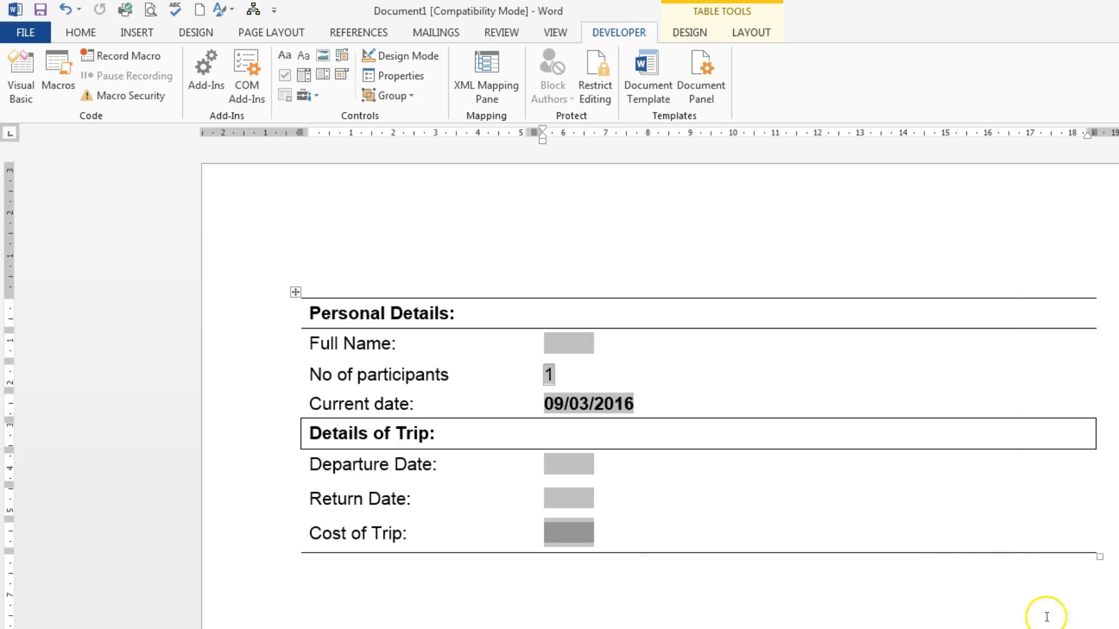
# Restrict editing of the document so that only filling in forms is allowed
pyautogui.click(596, 79)
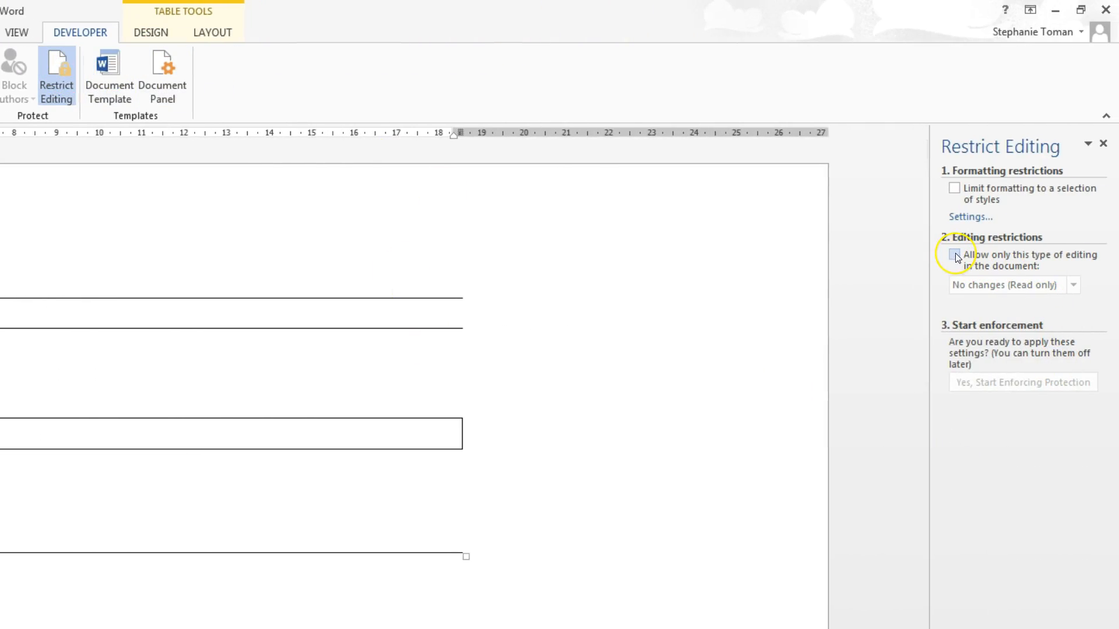
pyautogui.click(955, 254)
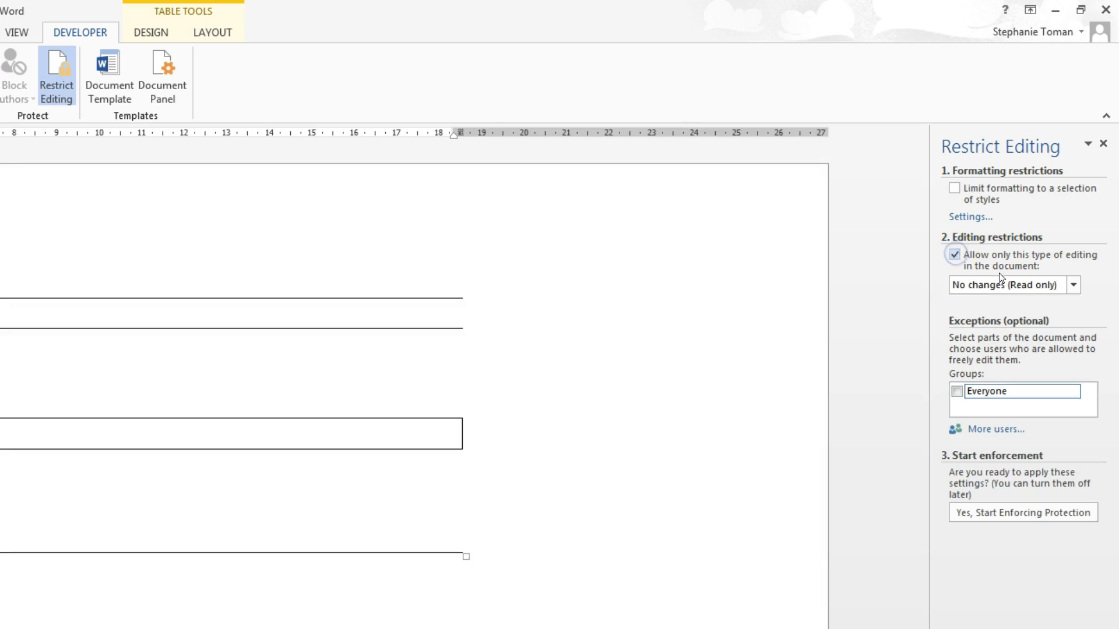
pyautogui.click(1075, 284)
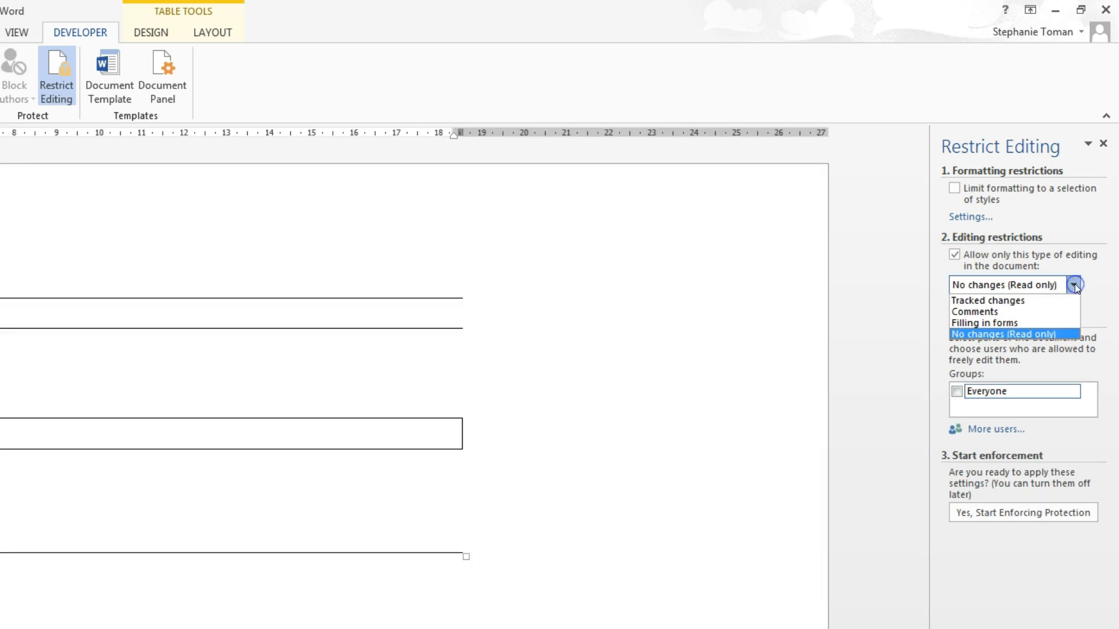
pyautogui.click(1039, 323)
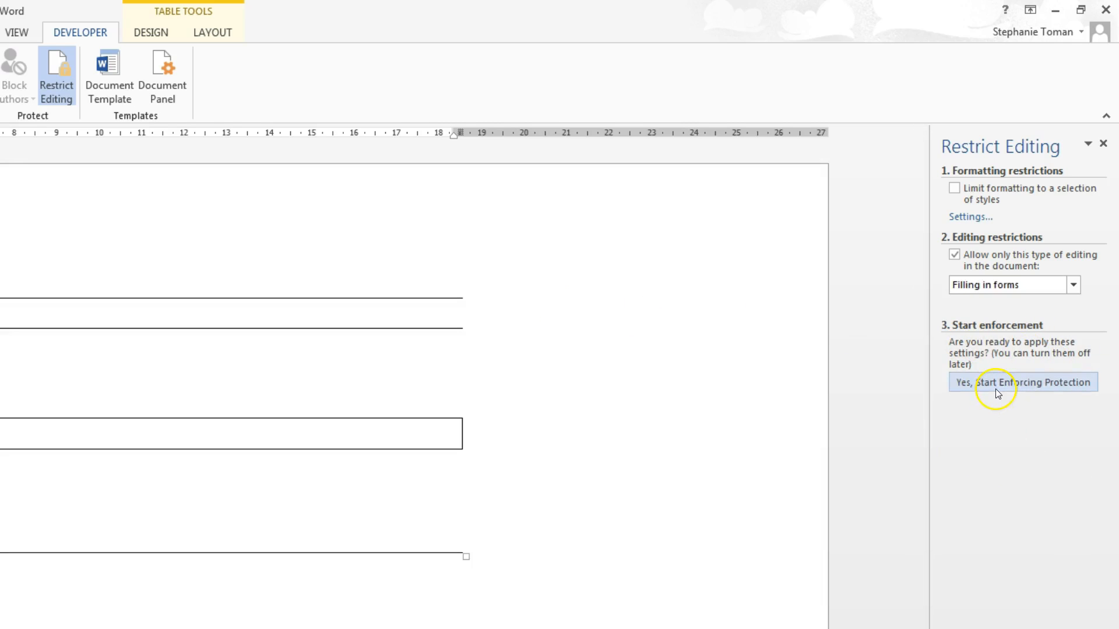
# Start enforcing the protection, entering and confirming the protection password
pyautogui.click(1026, 382)
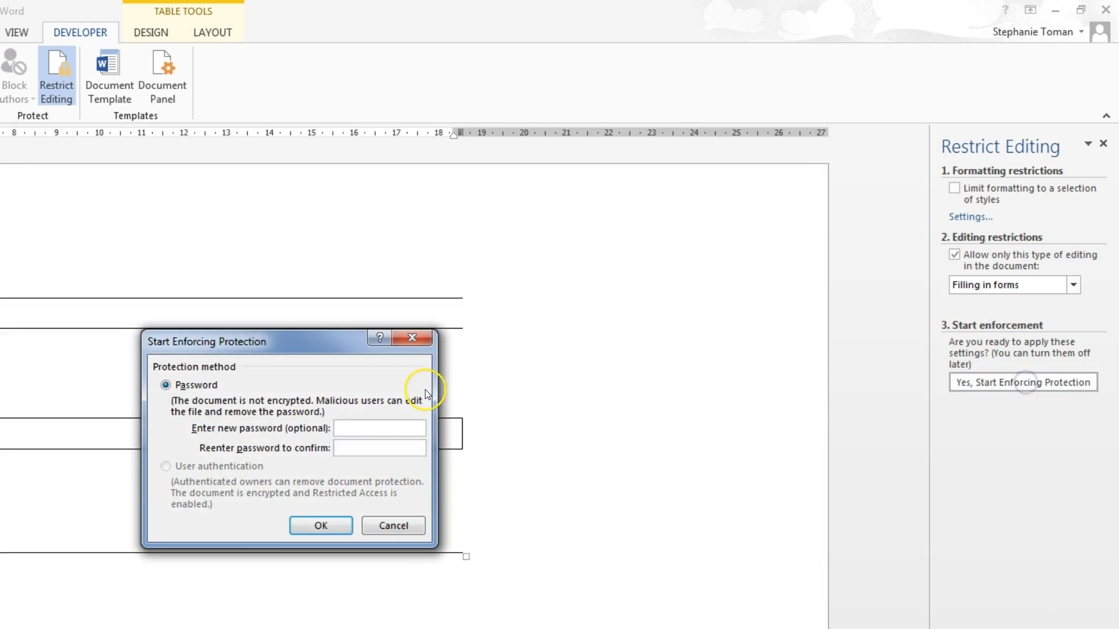
pyautogui.write('•••••••')
pyautogui.click(373, 445)
pyautogui.write('•••••••')
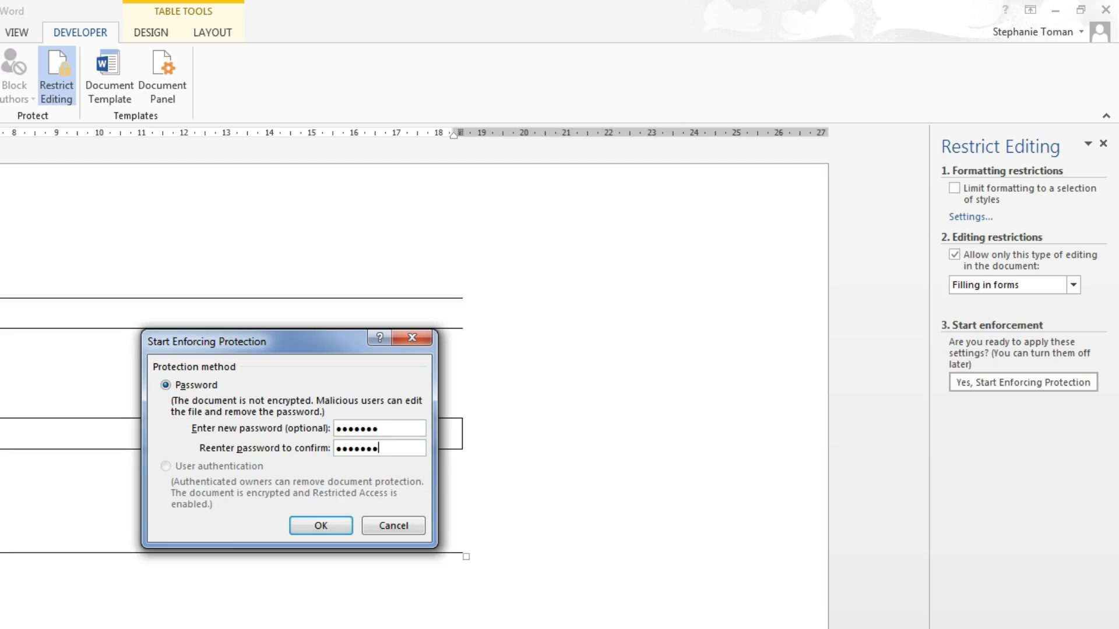
pyautogui.click(327, 527)
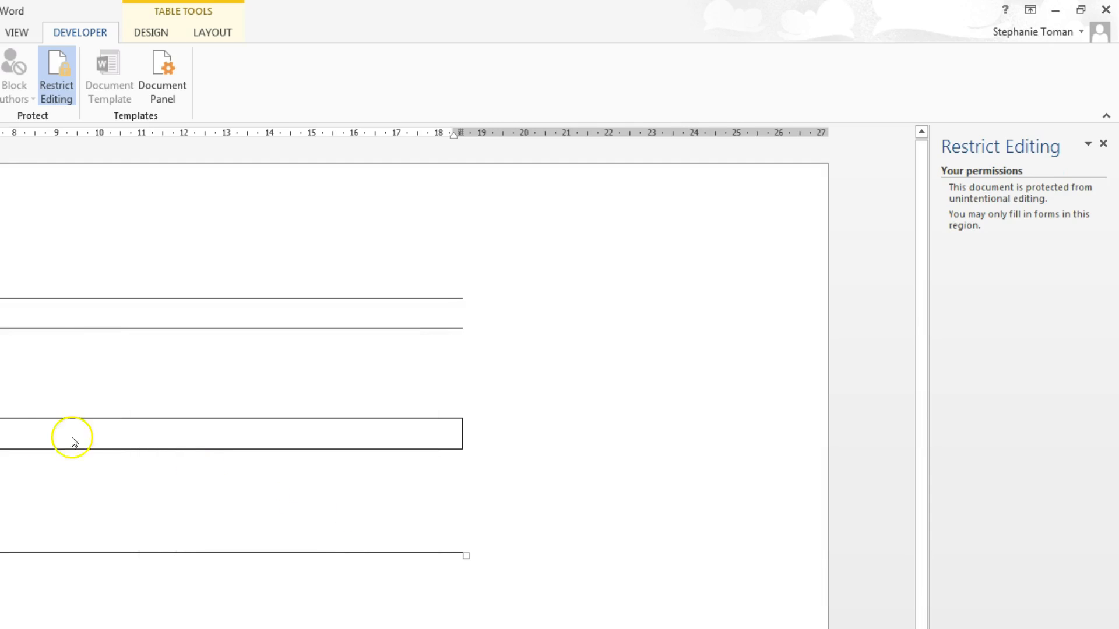
# Test the protected form by viewing the No of participants choices and entering 12.00 as the Cost of Trip
pyautogui.click(457, 372)
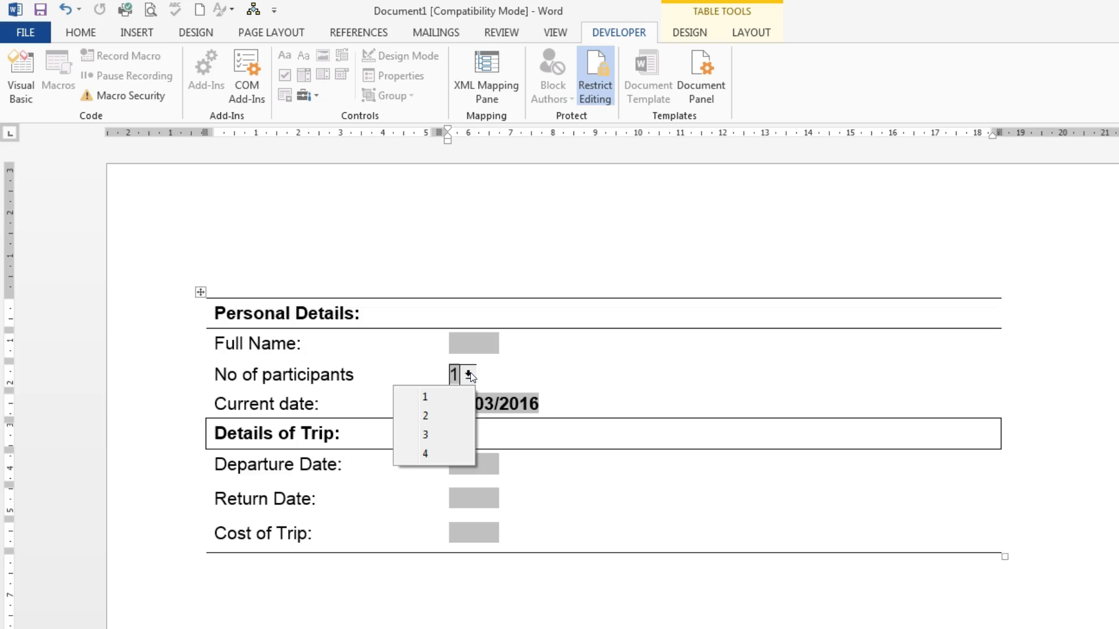
pyautogui.click(460, 533)
pyautogui.write('12.00')
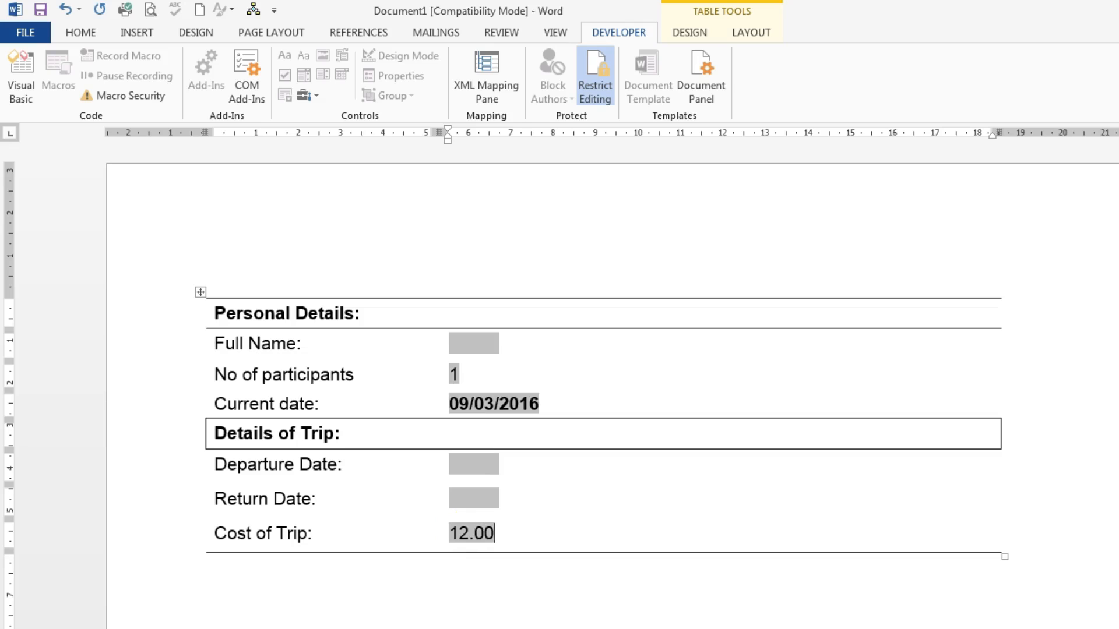
pyautogui.press('Tab')
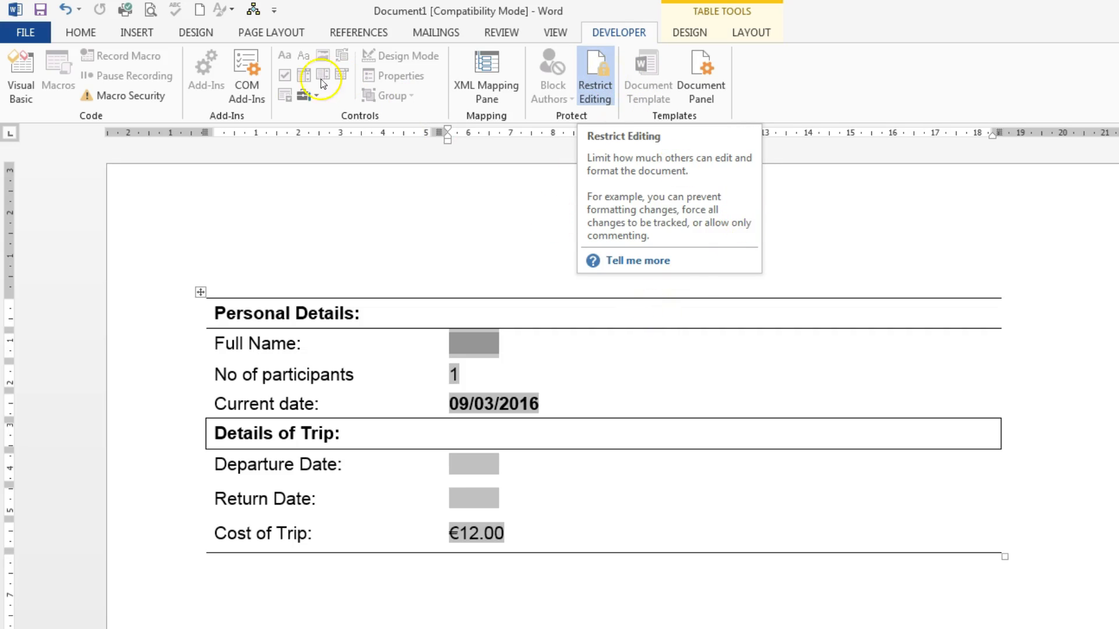
pyautogui.click(318, 98)
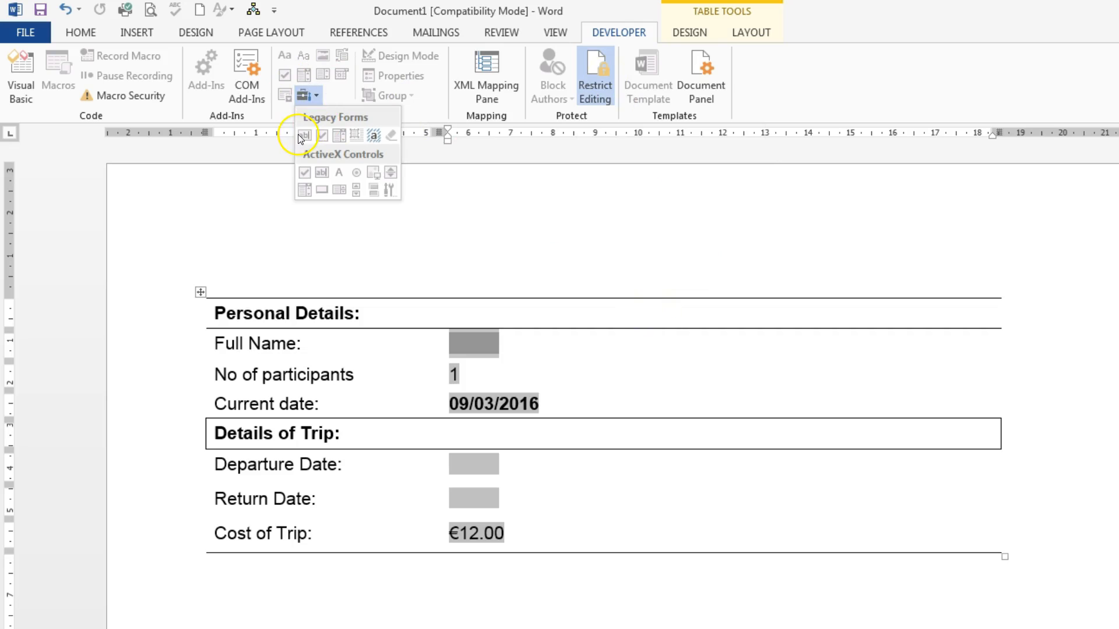
pyautogui.click(652, 226)
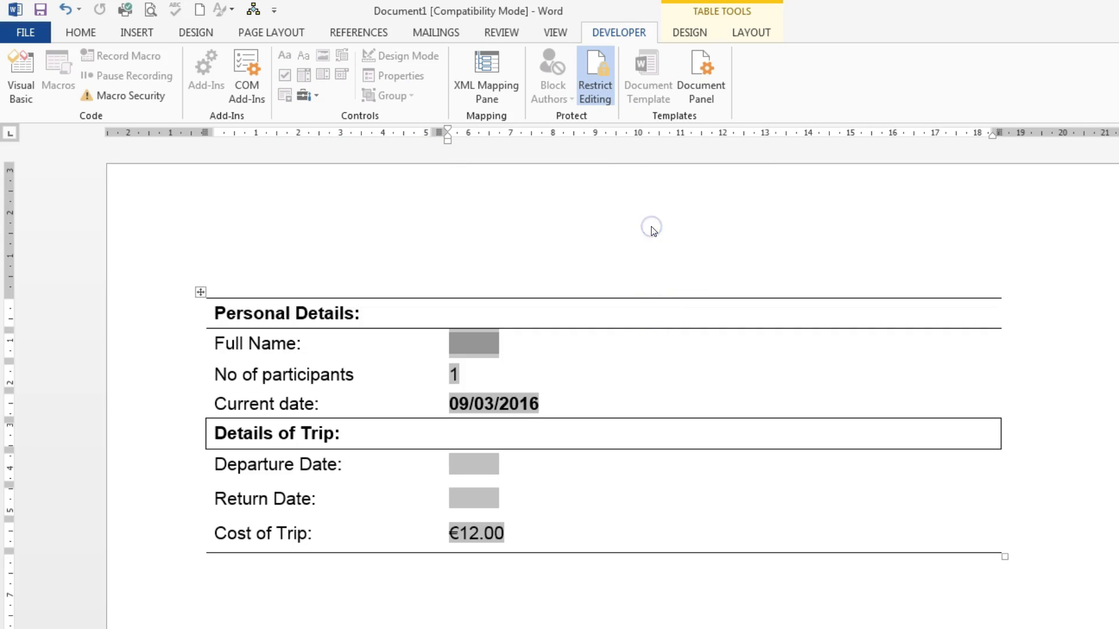